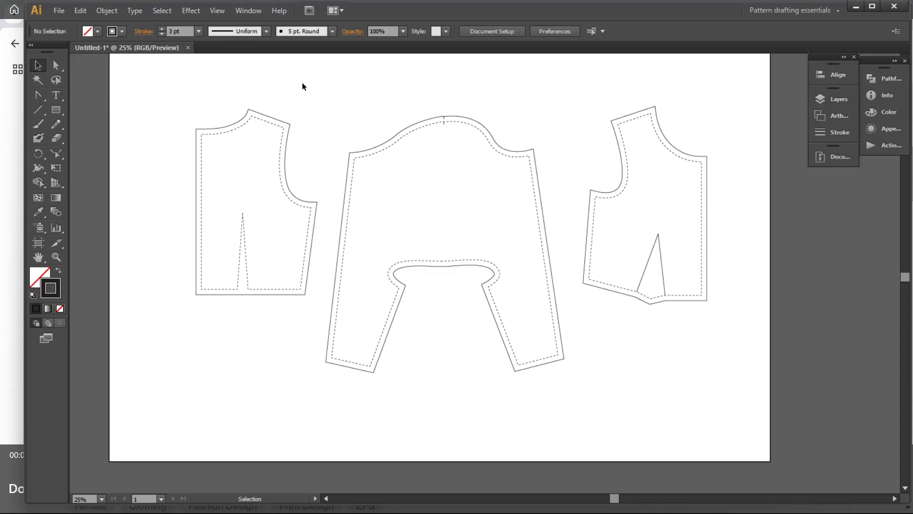
# Step: Show the Document Info panel as a floating panel beside the pattern pieces and set it to report Objects
pyautogui.click(252, 13)
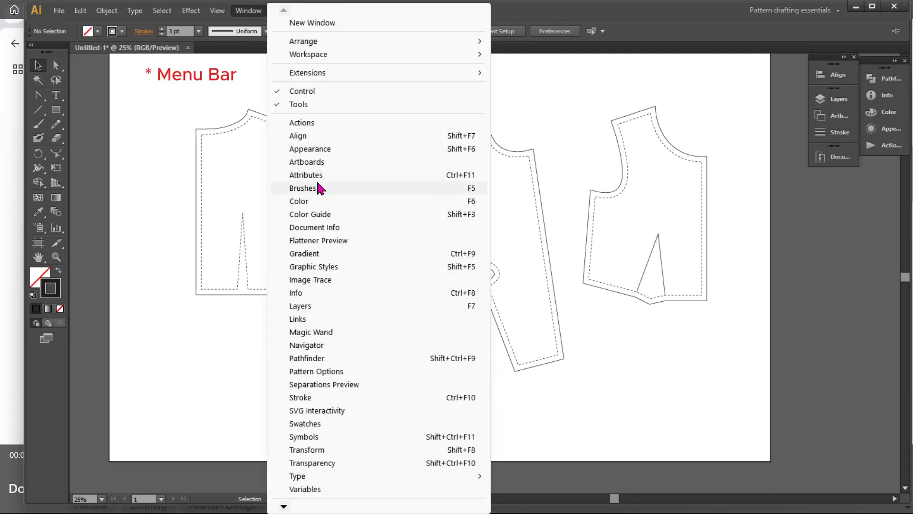
pyautogui.click(320, 229)
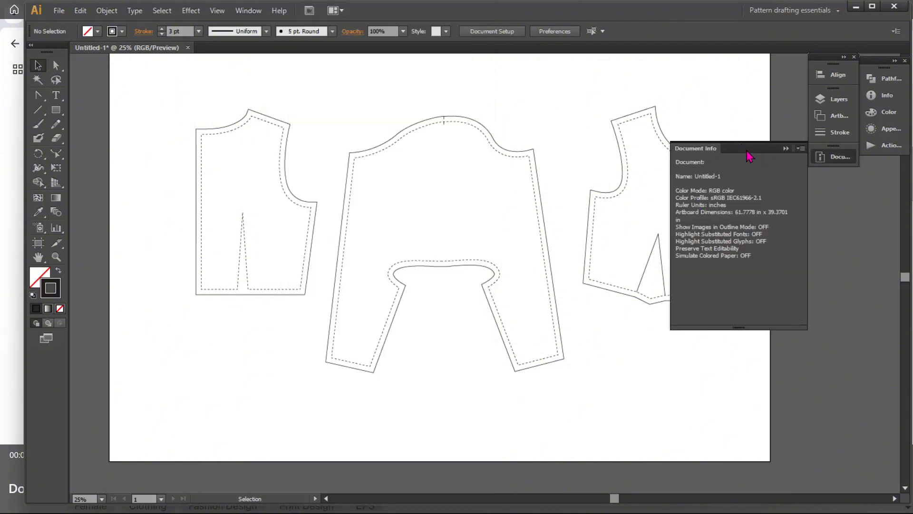
pyautogui.moveTo(753, 157); pyautogui.dragTo(814, 210)
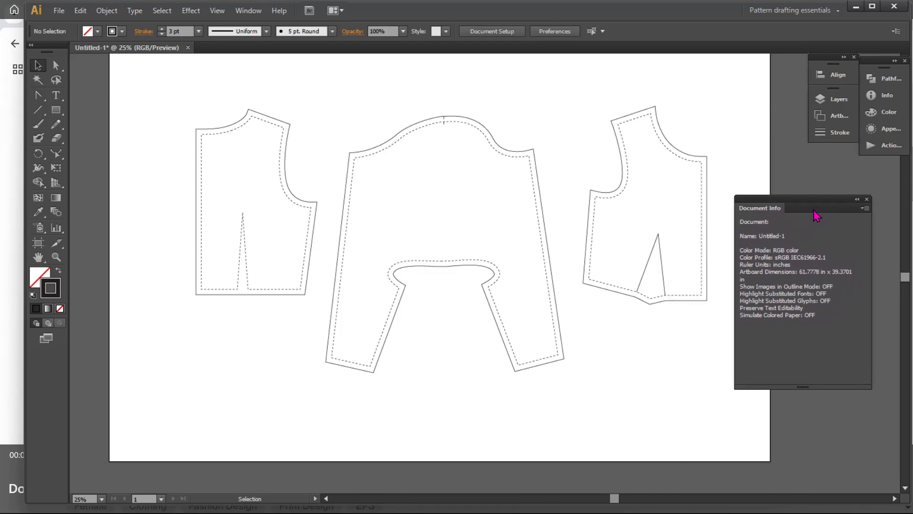
pyautogui.click(865, 208)
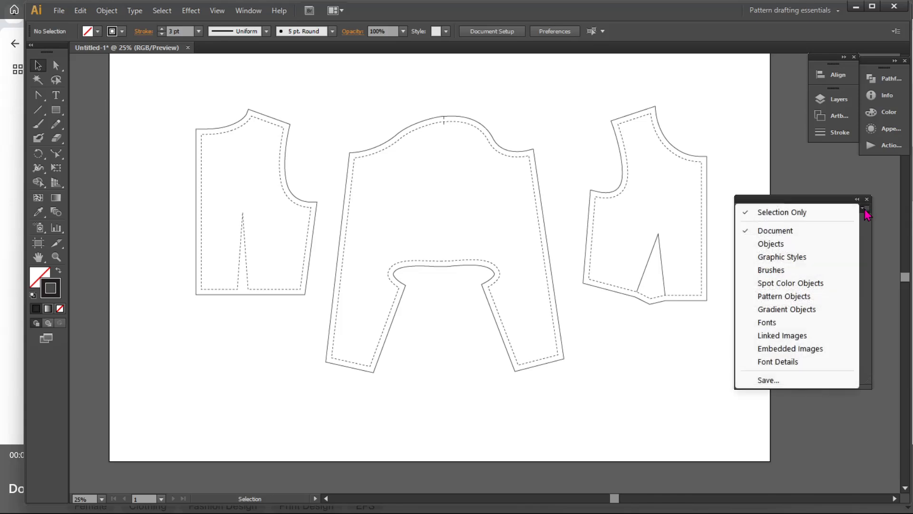
pyautogui.click(785, 242)
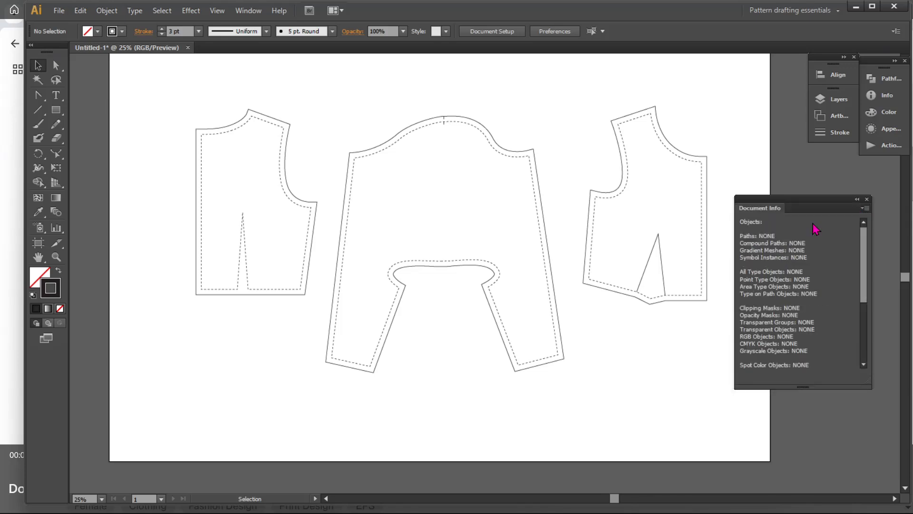
pyautogui.click(865, 209)
pyautogui.click(747, 244)
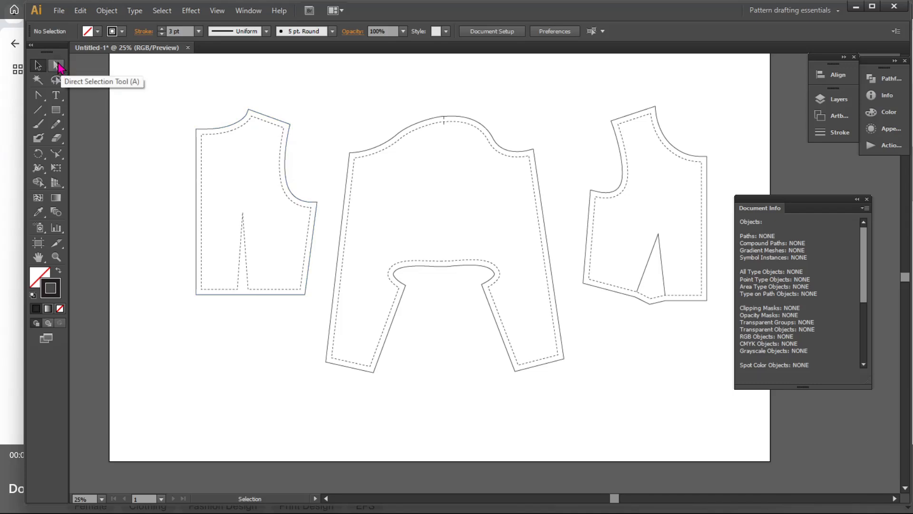
# Step: Duplicate the side seam segment of the left bodice's dashed stitch line and place the copy between that bodice's shoulder and the sleeve
pyautogui.click(57, 65)
pyautogui.click(312, 167)
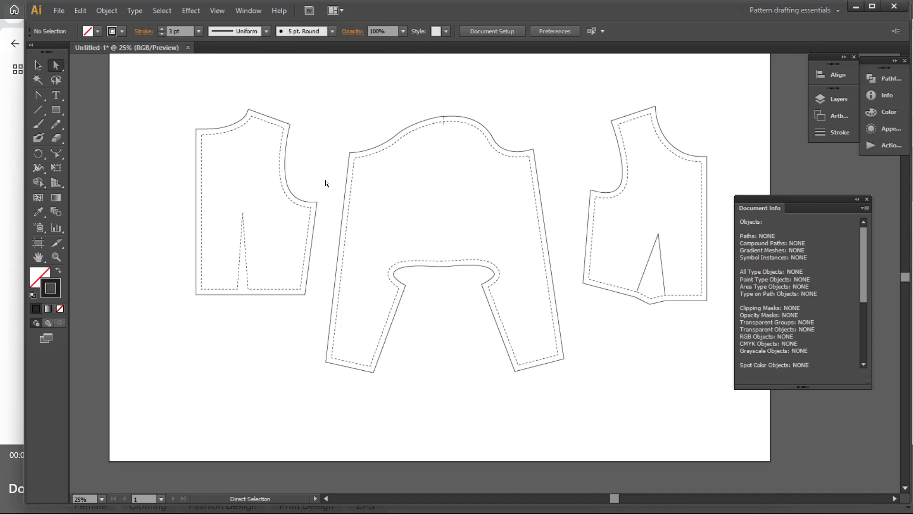
pyautogui.click(307, 244)
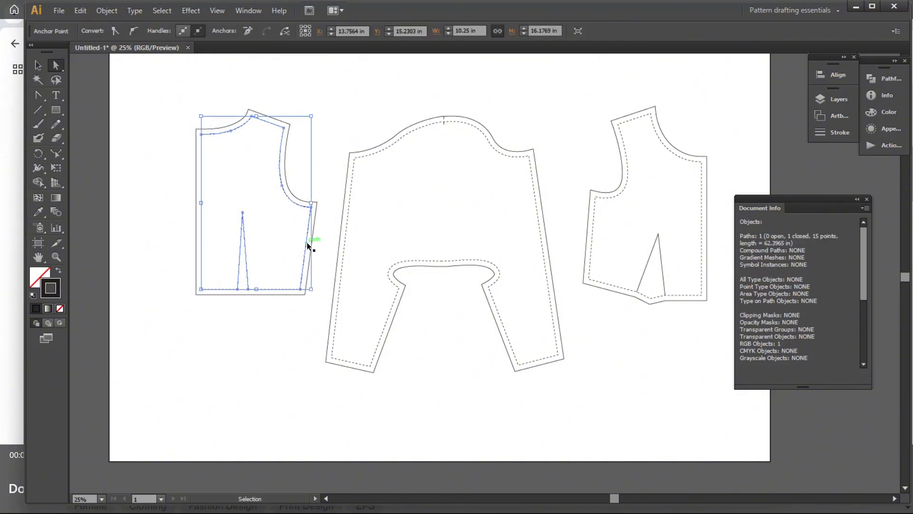
pyautogui.hotkey('ctrl', 'v')
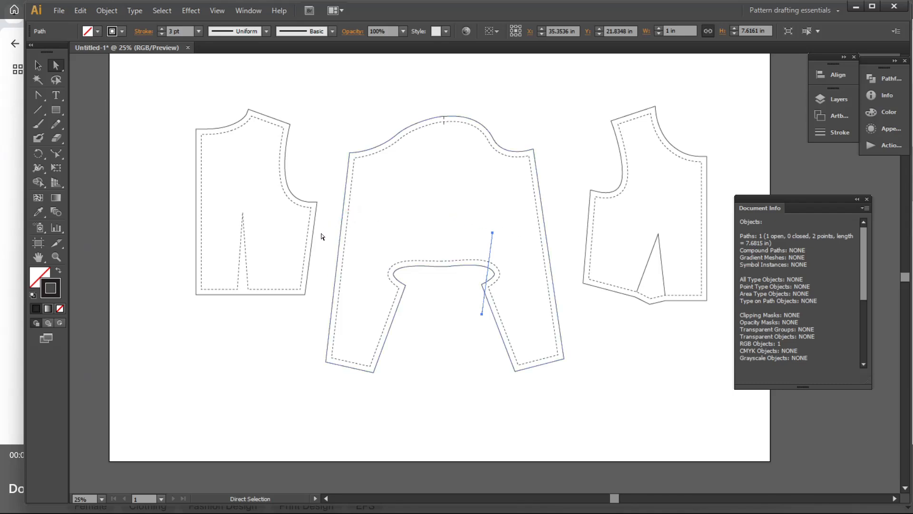
pyautogui.click(308, 233)
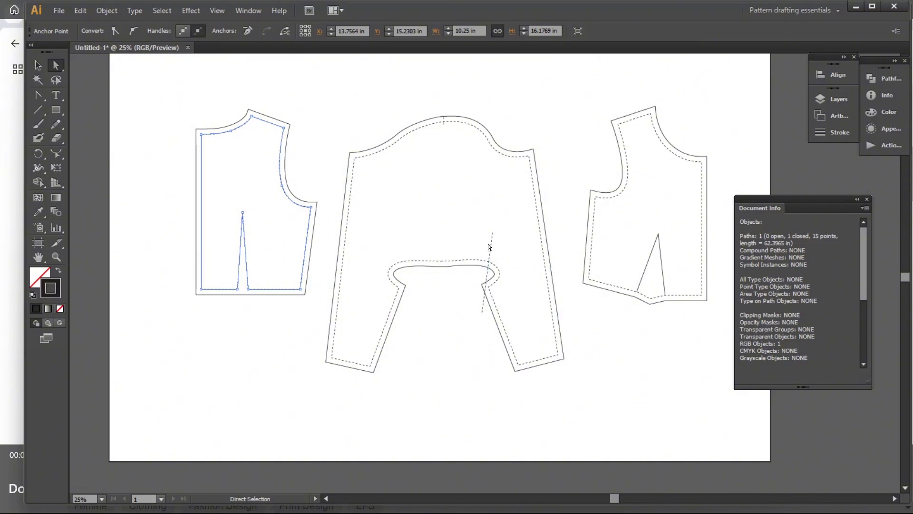
pyautogui.click(490, 258)
pyautogui.moveTo(490, 258); pyautogui.dragTo(332, 98)
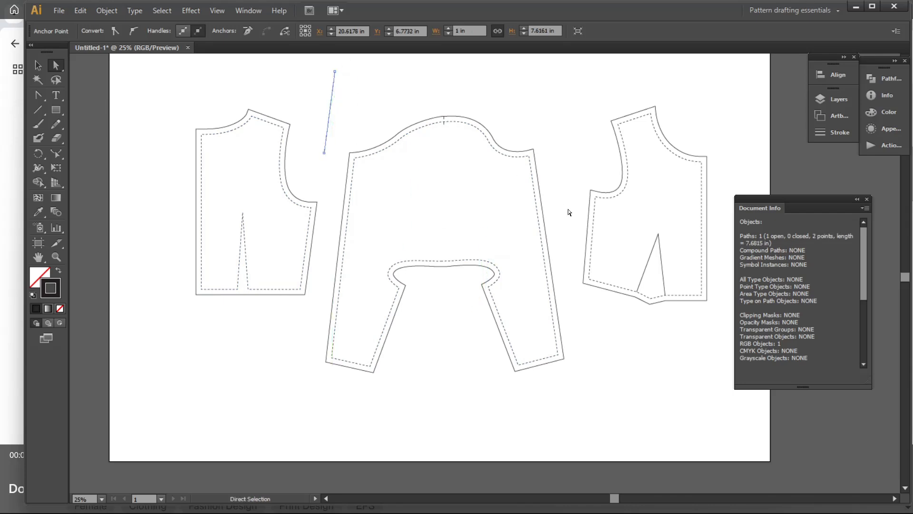
# Step: Duplicate the side seam segment of the right bodice's dashed stitch line and place the copy between the sleeve and that bodice's shoulder
pyautogui.click(608, 238)
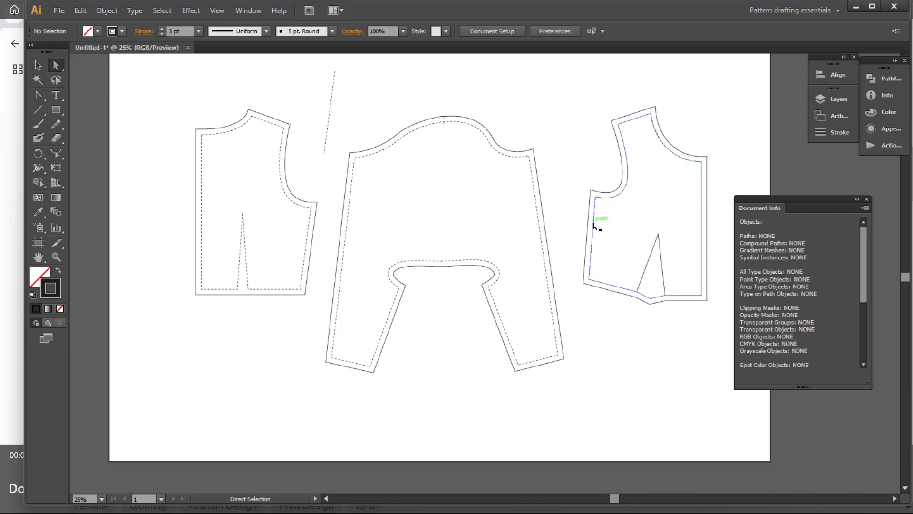
pyautogui.click(593, 223)
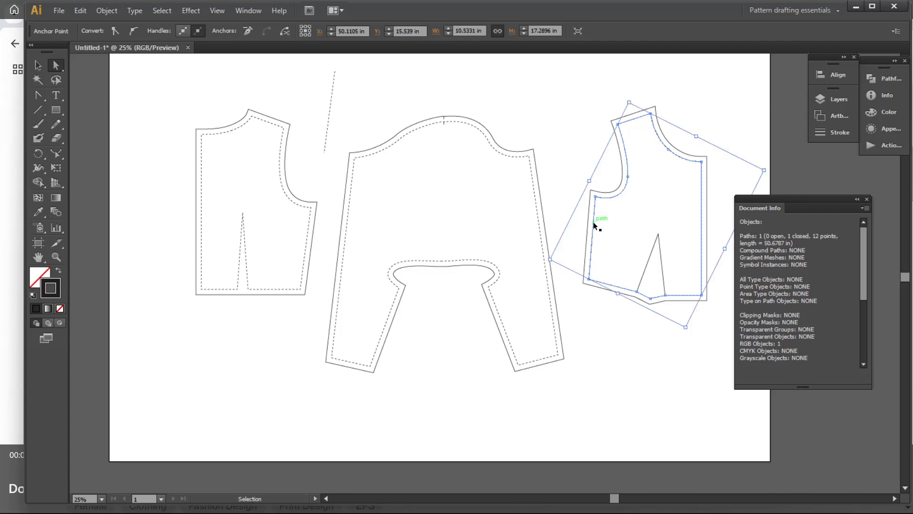
pyautogui.hotkey('ctrl', 'c')
pyautogui.hotkey('ctrl', 'v')
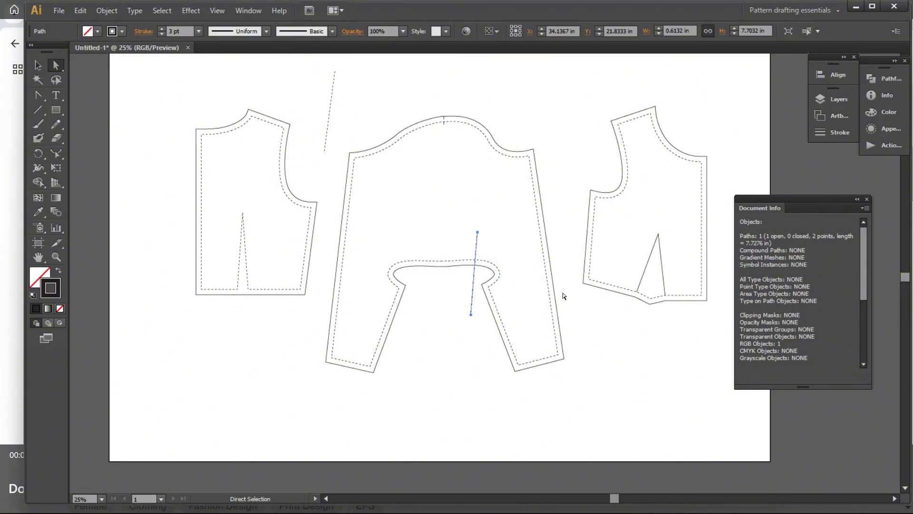
pyautogui.moveTo(474, 264); pyautogui.dragTo(562, 105)
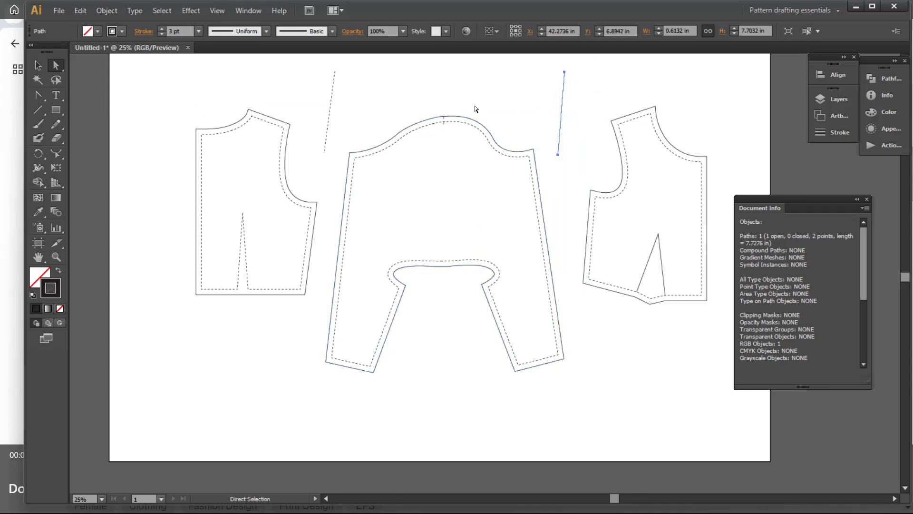
# Step: Compare the path lengths of the two copied side seams in Document Info
pyautogui.click(330, 113)
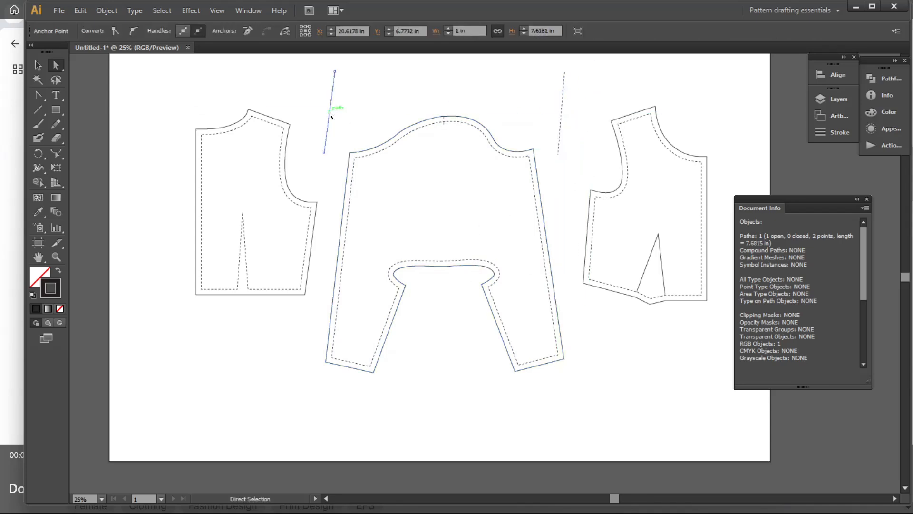
pyautogui.click(563, 111)
pyautogui.moveTo(564, 112); pyautogui.dragTo(564, 112)
# Step: Delete both copied side seam lines, including any leftover anchor points
pyautogui.click(38, 66)
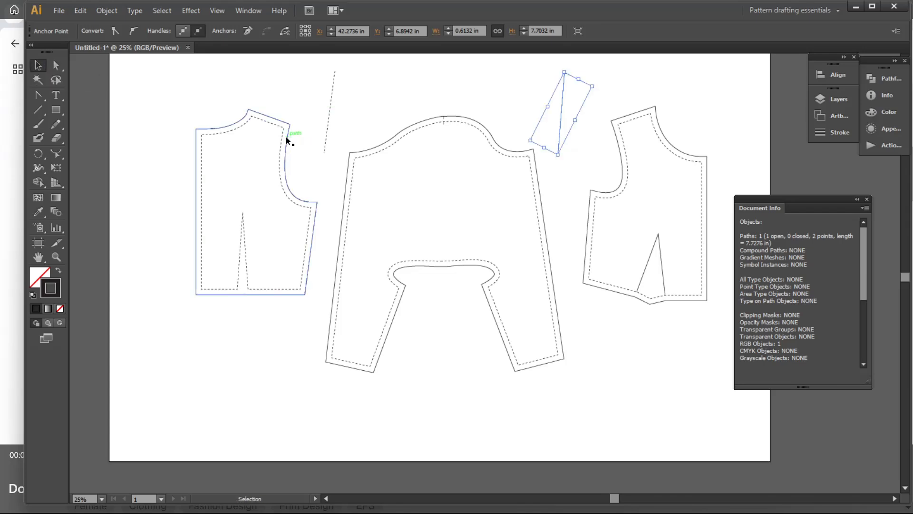
pyautogui.click(326, 125)
pyautogui.press('Delete')
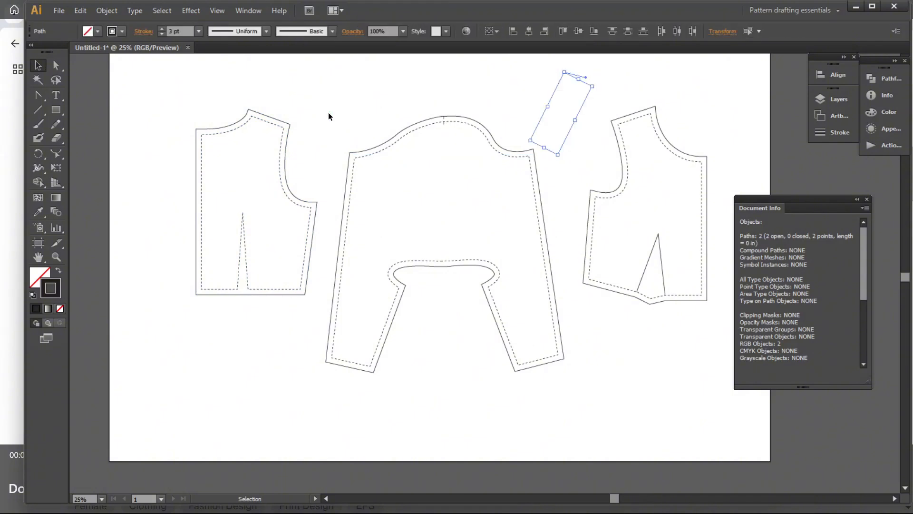
pyautogui.press('Delete')
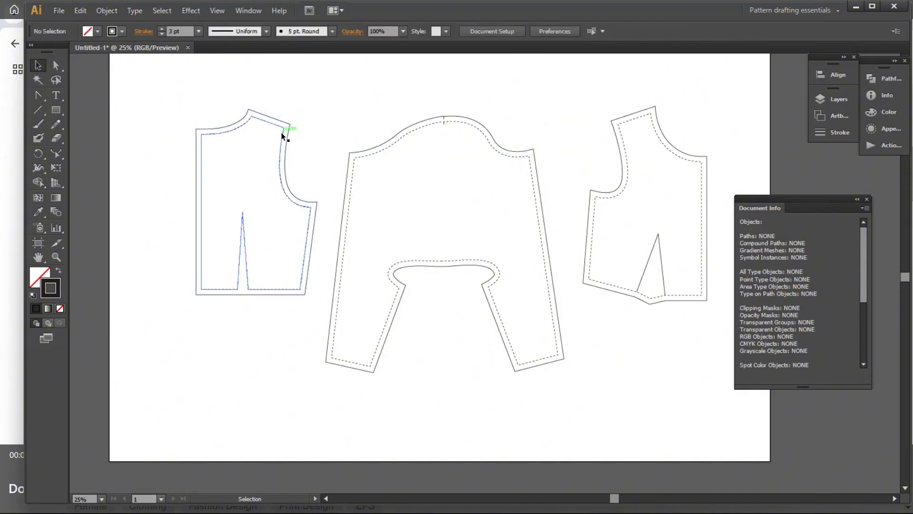
# Step: Duplicate the shoulder segment of the left bodice's dashed stitch line and place the copy above the sleeve's left side
pyautogui.press('a')
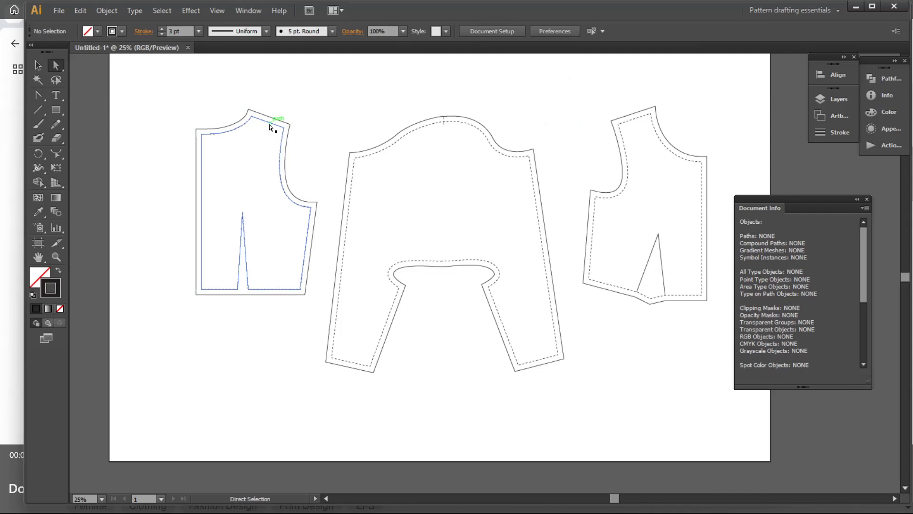
pyautogui.click(269, 124)
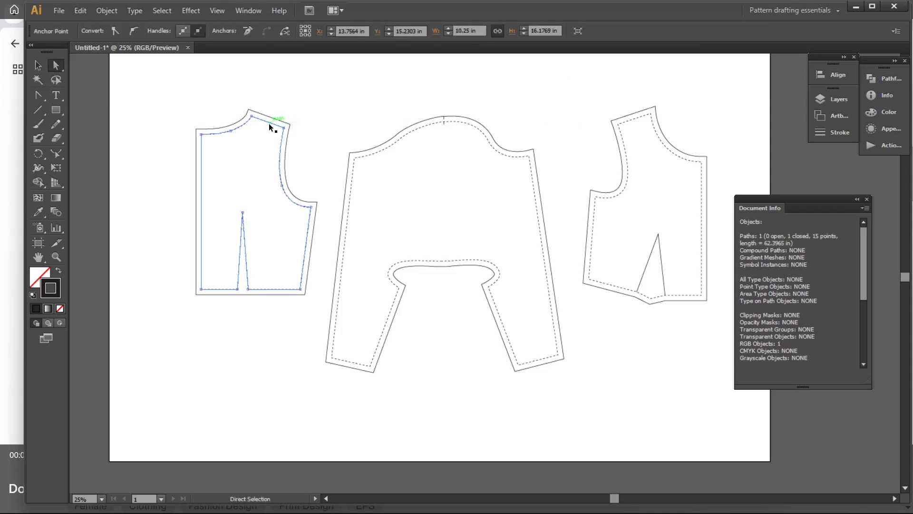
pyautogui.hotkey('ctrl', 'c')
pyautogui.hotkey('ctrl', 'v')
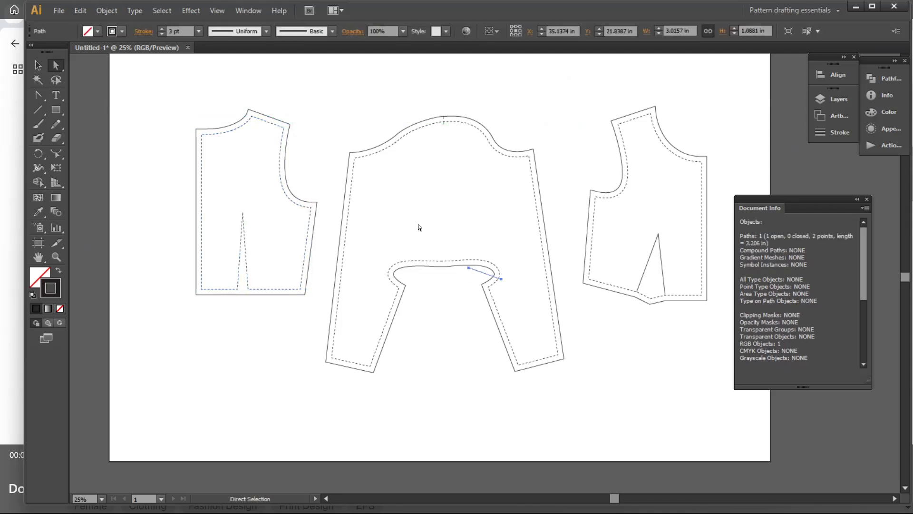
pyautogui.press('v')
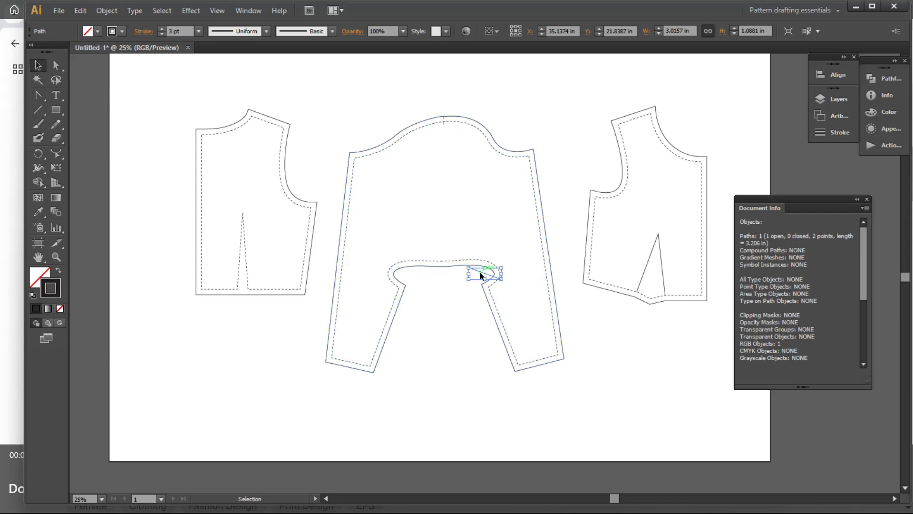
pyautogui.moveTo(484, 272); pyautogui.dragTo(526, 127)
pyautogui.moveTo(525, 125); pyautogui.dragTo(360, 87)
# Step: Duplicate the shoulder segment of the right bodice's dashed stitch line and place the copy above the sleeve's right side
pyautogui.press('a')
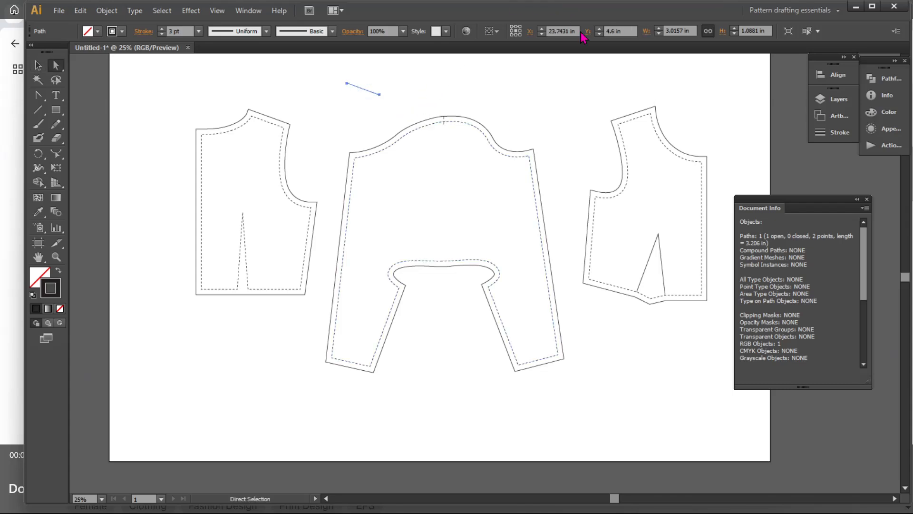
pyautogui.click(634, 122)
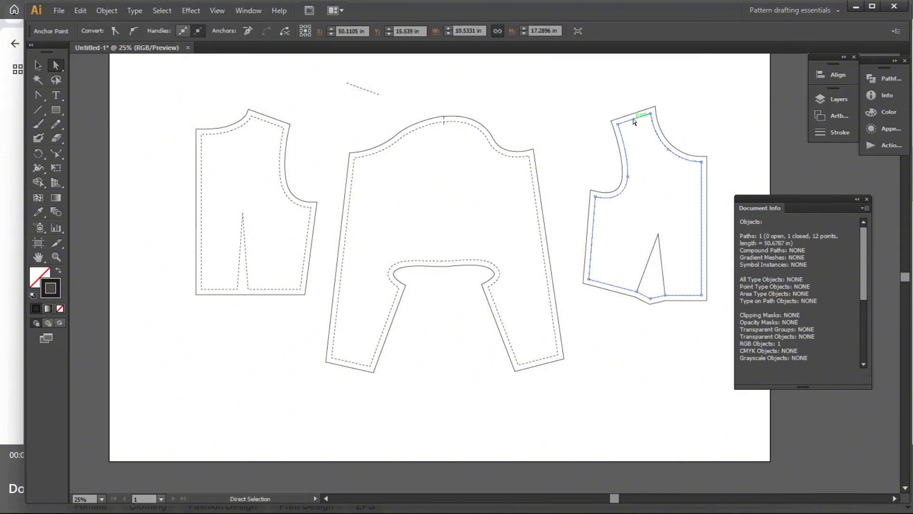
pyautogui.press('v')
pyautogui.hotkey('ctrl', 'v')
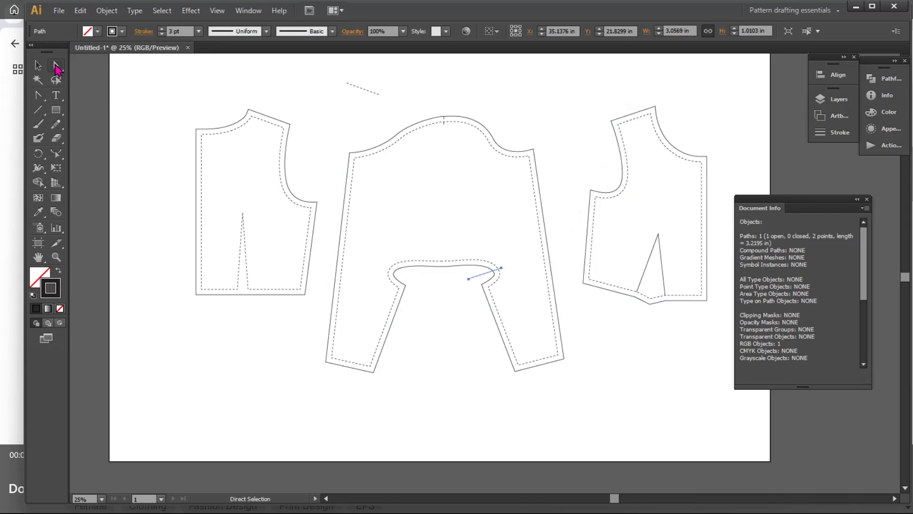
pyautogui.click(38, 65)
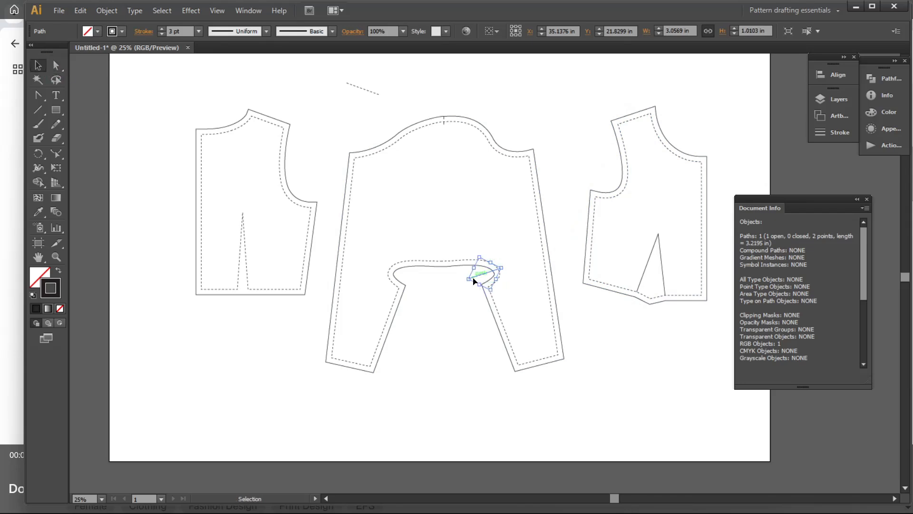
pyautogui.moveTo(475, 279); pyautogui.dragTo(526, 111)
# Step: Compare the path lengths of the two copied shoulder lines, keeping Document Info set to Objects
pyautogui.click(361, 84)
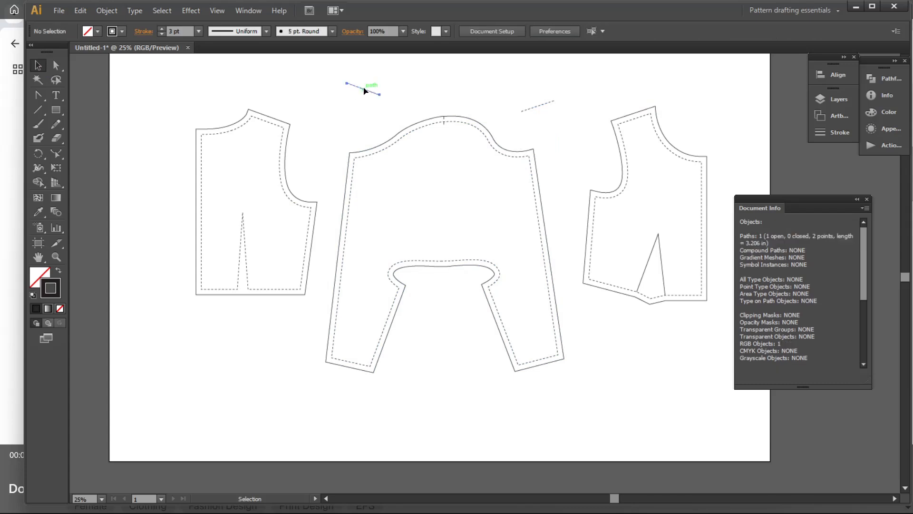
pyautogui.click(365, 91)
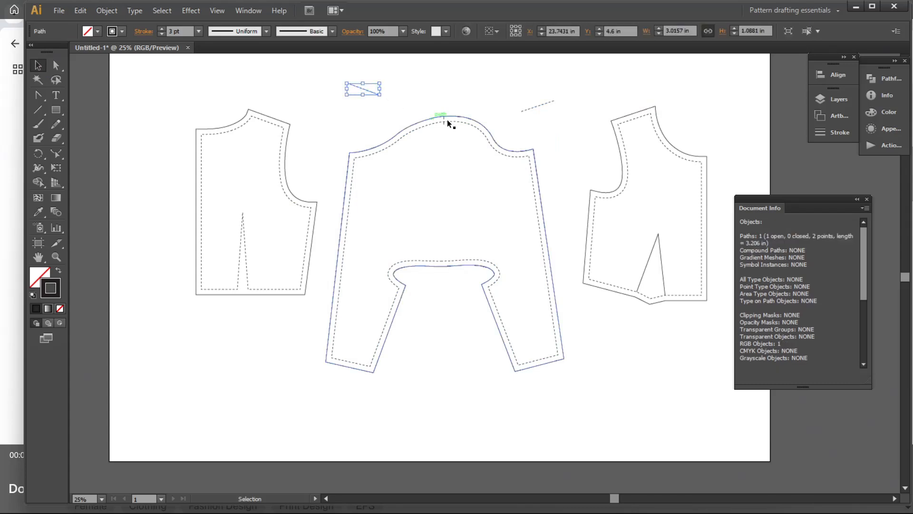
pyautogui.click(532, 106)
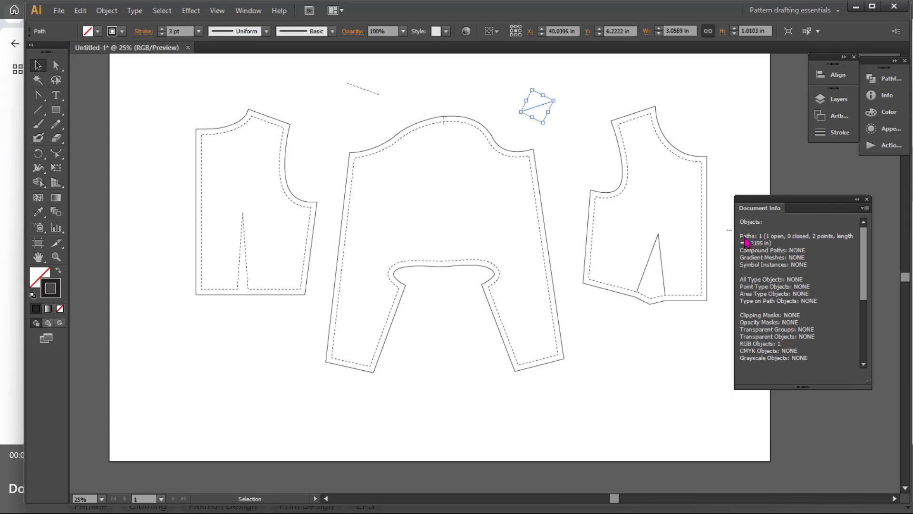
pyautogui.hotkey('ctrl', 'shift', 'a')
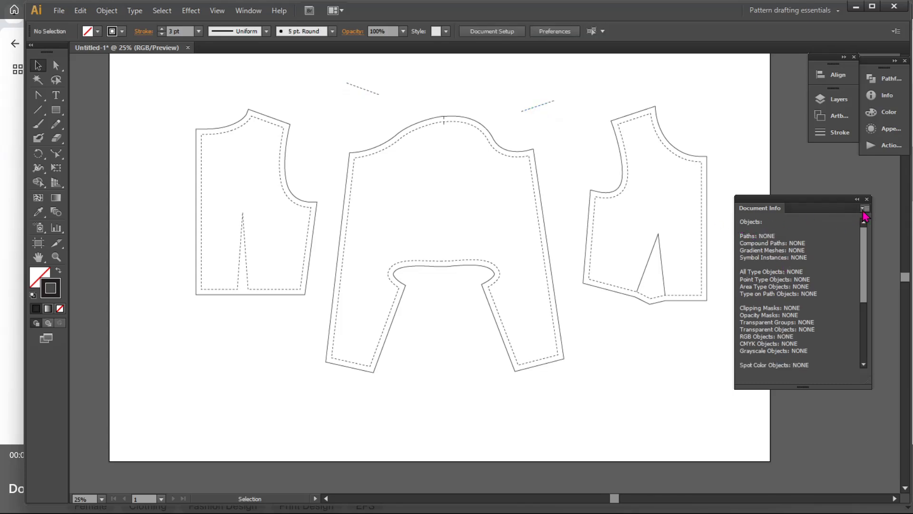
pyautogui.moveTo(866, 238)
pyautogui.mouseDown()
pyautogui.moveTo(866, 272)
pyautogui.moveTo(863, 247)
pyautogui.mouseUp()
pyautogui.click(865, 208)
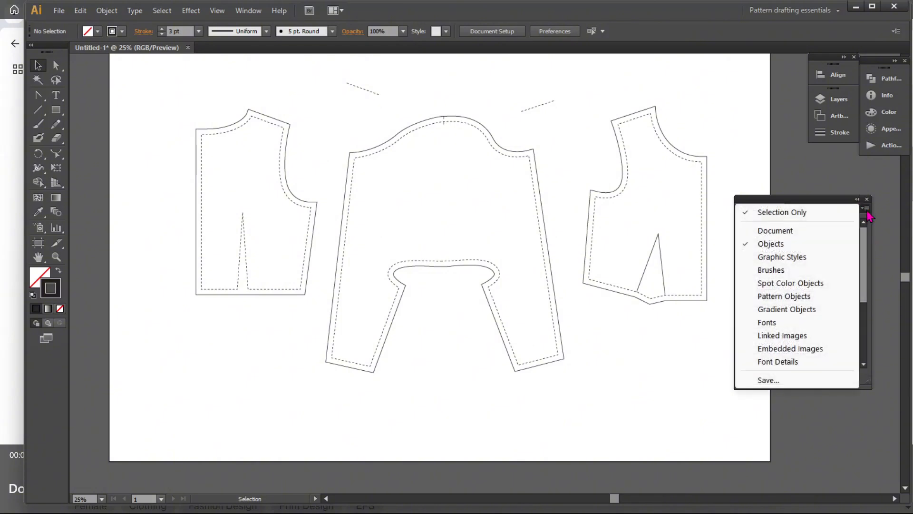
pyautogui.click(791, 241)
pyautogui.click(531, 111)
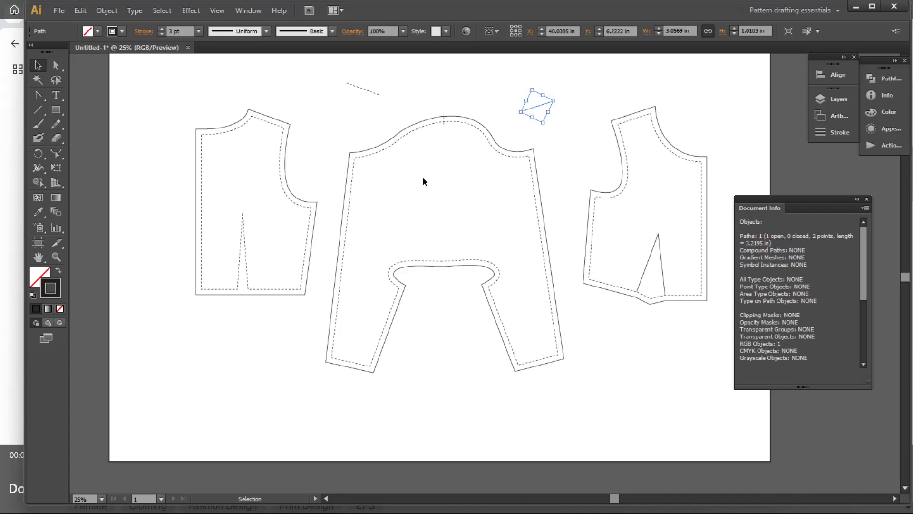
# Step: Delete both copied shoulder lines from above the sleeve
pyautogui.click(373, 92)
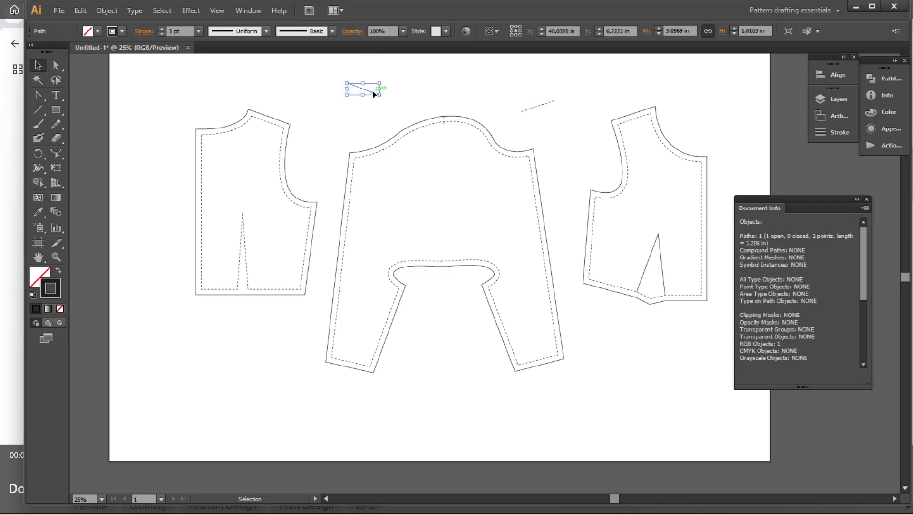
pyautogui.press('Delete')
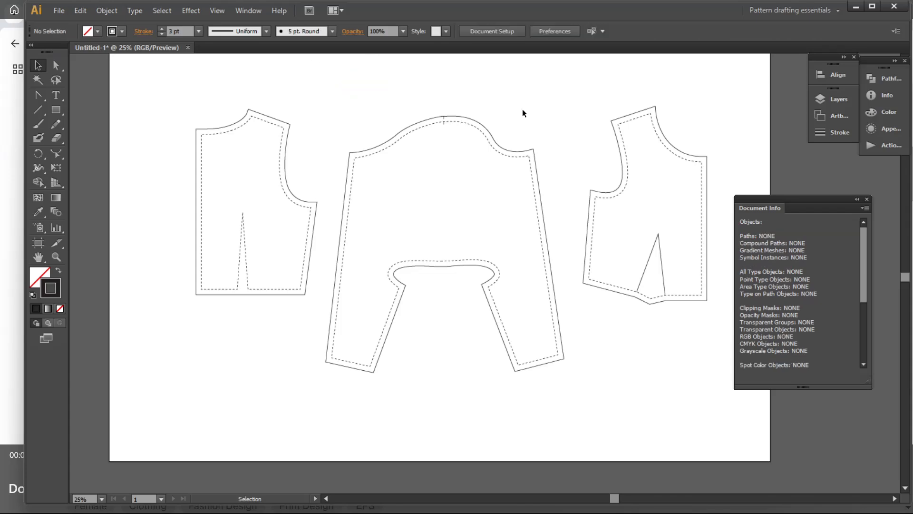
# Step: Duplicate the left side segment of the sleeve's dashed stitch line and place the copy between the left bodice and the sleeve
pyautogui.press('a')
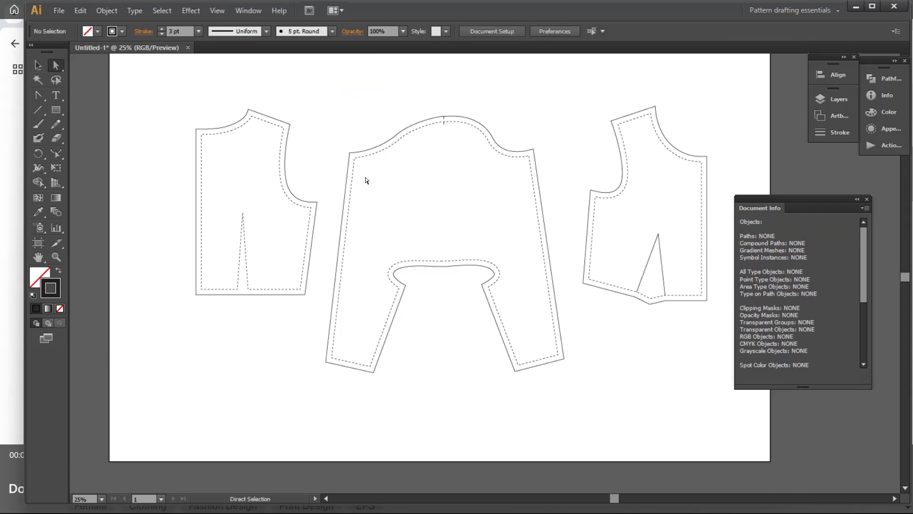
pyautogui.click(353, 177)
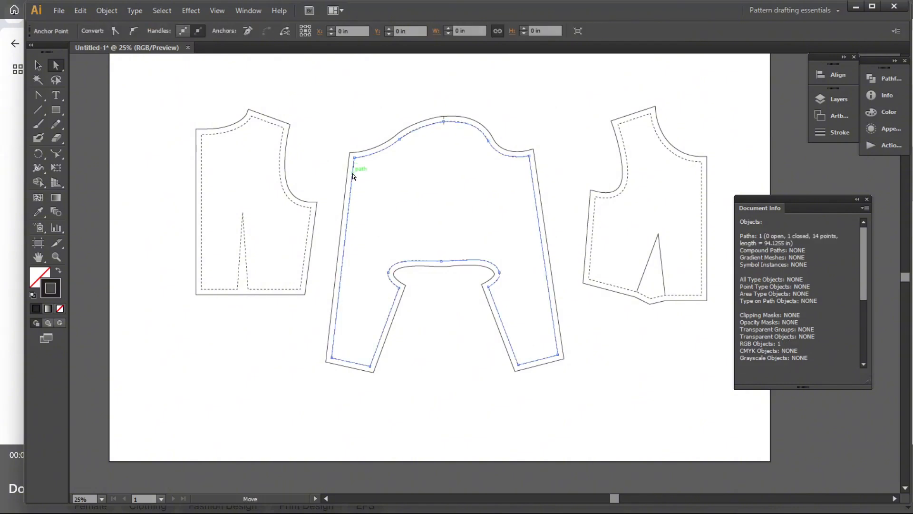
pyautogui.hotkey('ctrl', 'c')
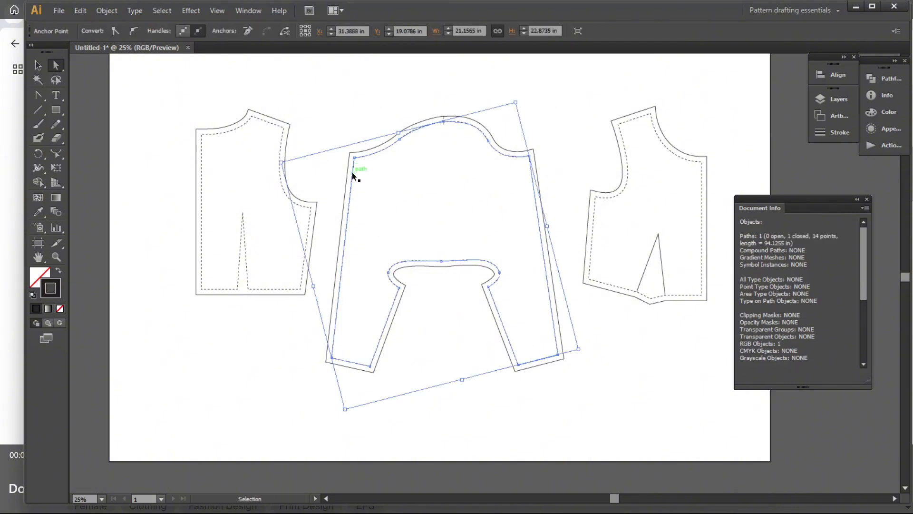
pyautogui.hotkey('ctrl', 'v')
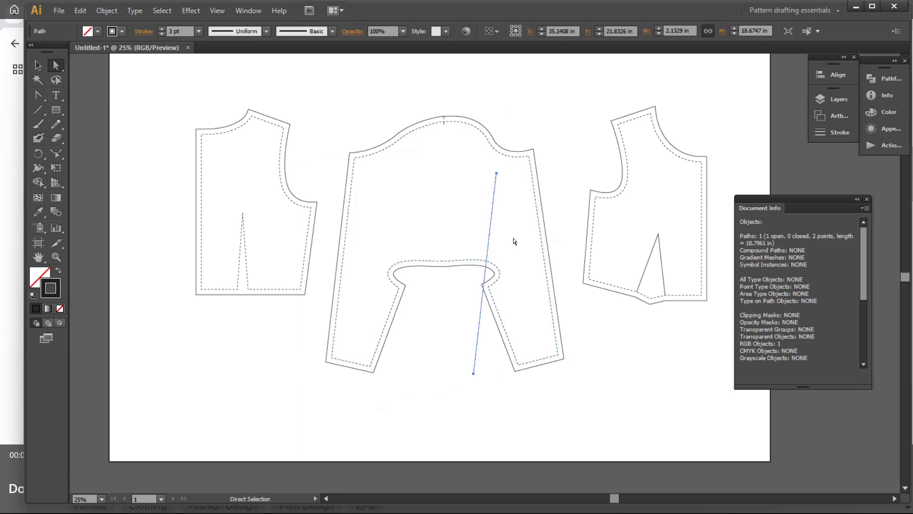
pyautogui.moveTo(489, 222); pyautogui.dragTo(327, 200)
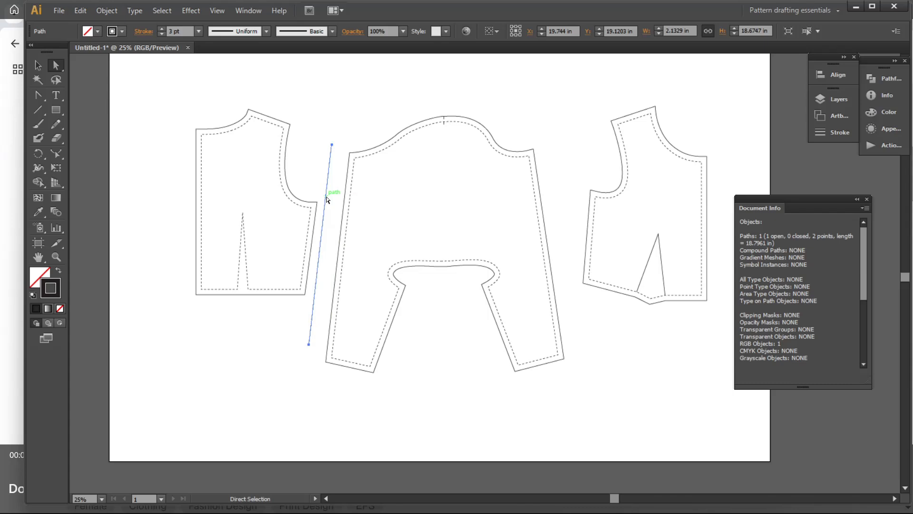
# Step: Duplicate the right side segment of the sleeve's dashed stitch line and place the copy just outside the sleeve's right edge
pyautogui.click(537, 207)
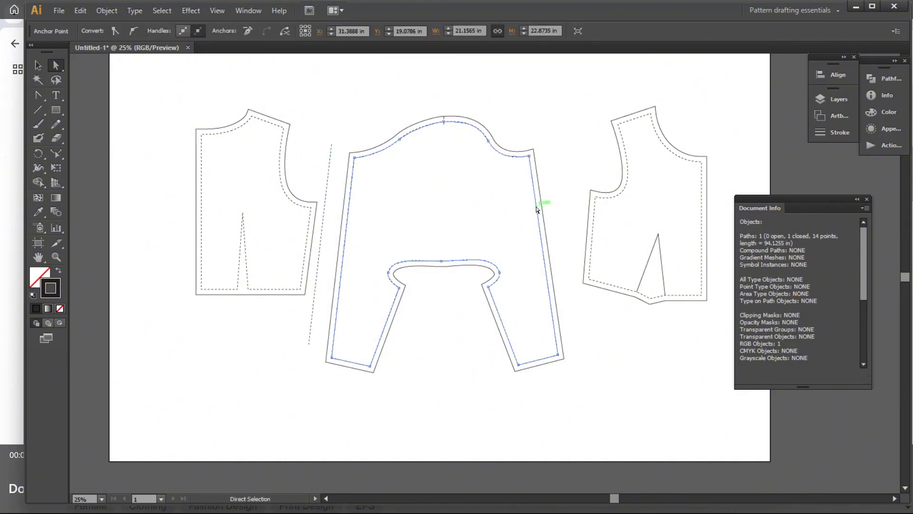
pyautogui.click(569, 187)
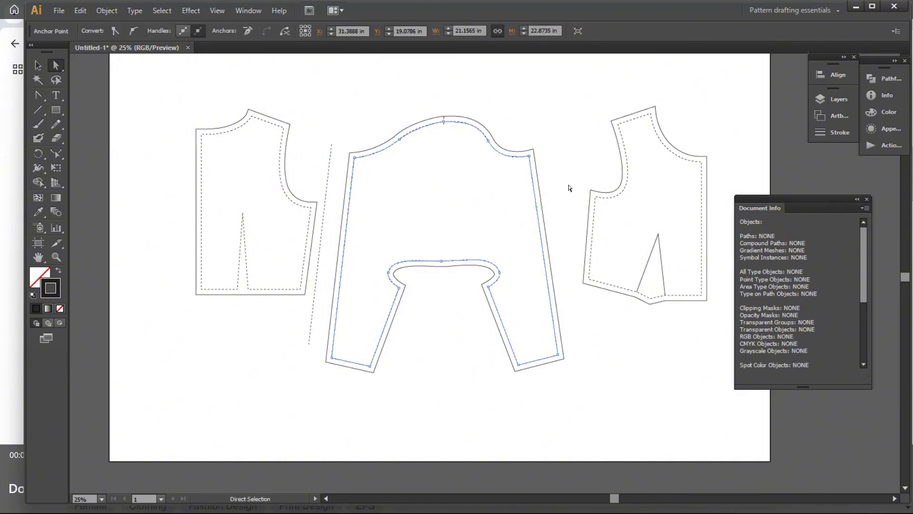
pyautogui.click(536, 192)
pyautogui.hotkey('ctrl', 'c')
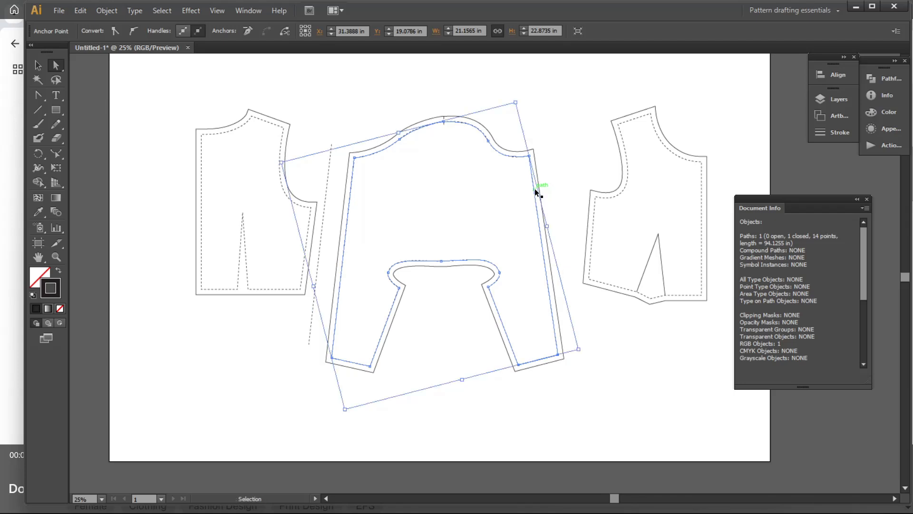
pyautogui.hotkey('ctrl', 'v')
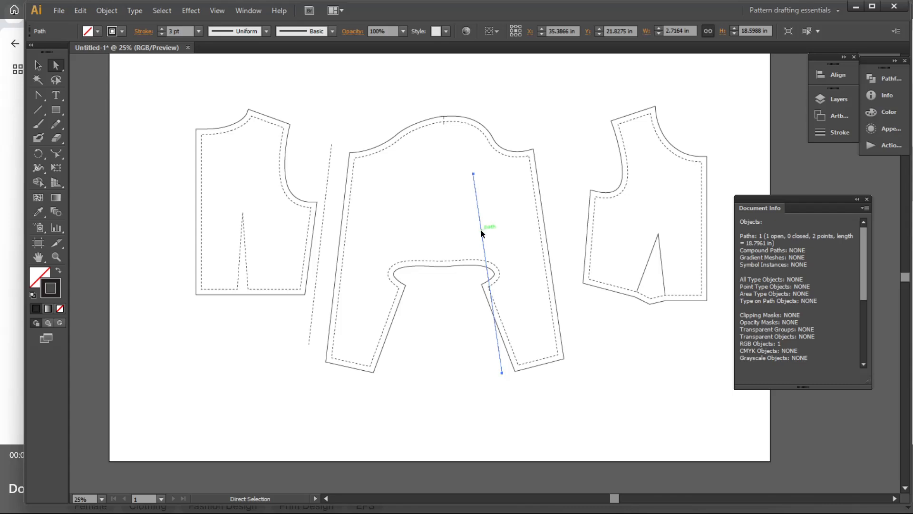
pyautogui.moveTo(481, 230); pyautogui.dragTo(557, 207)
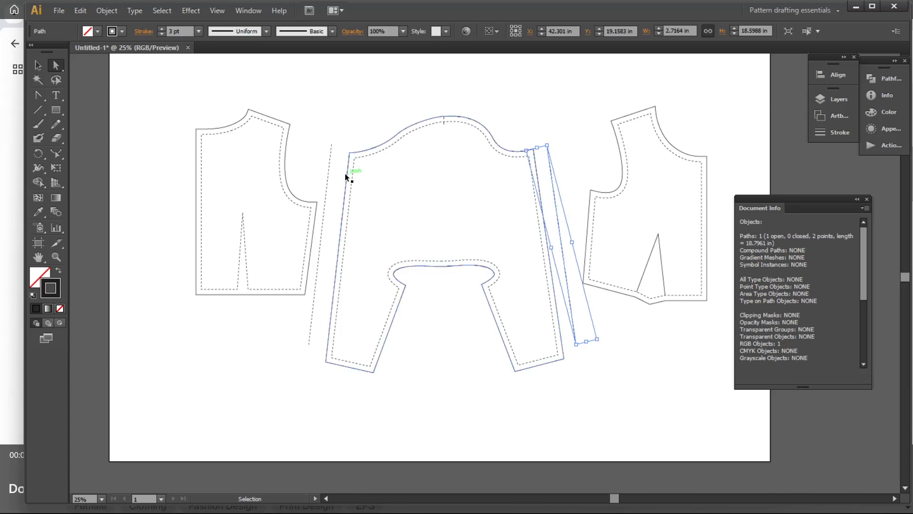
# Step: Delete both copied sleeve side lines from beside the sleeve
pyautogui.click(331, 171)
pyautogui.press('Delete')
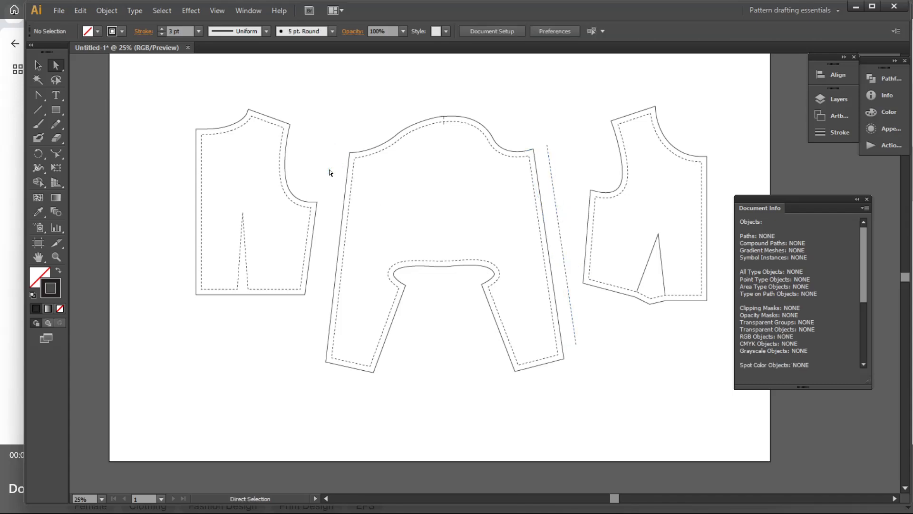
pyautogui.press('v')
pyautogui.click(558, 209)
pyautogui.press('a')
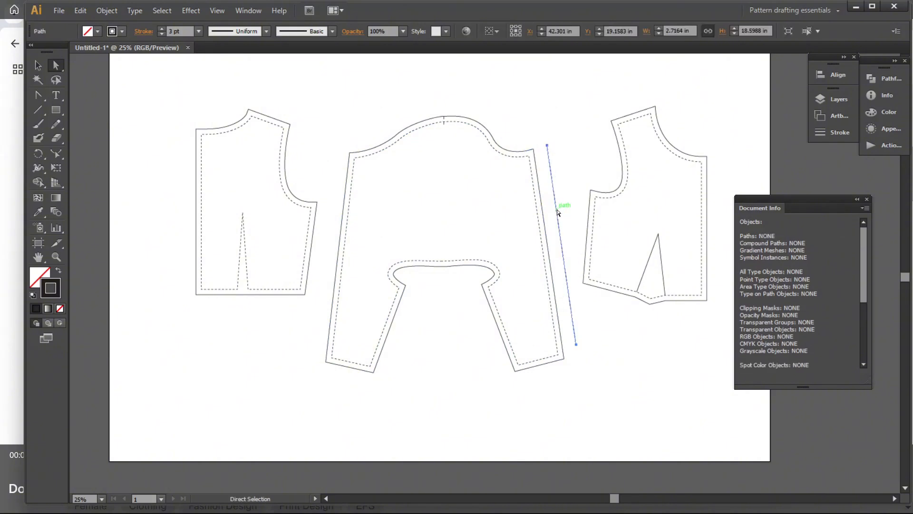
pyautogui.press('Delete')
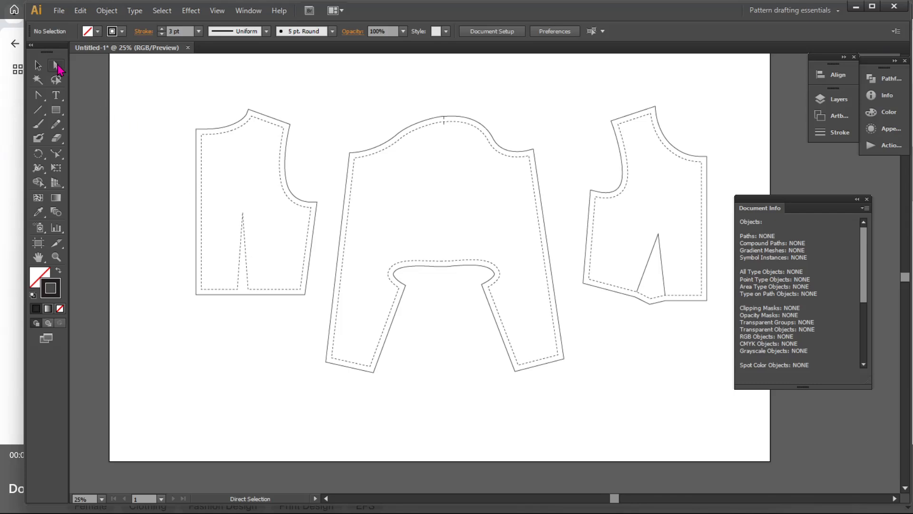
# Step: Duplicate the armhole curves of both bodices' dashed stitch lines together and place the copies below the pattern pieces
pyautogui.click(284, 145)
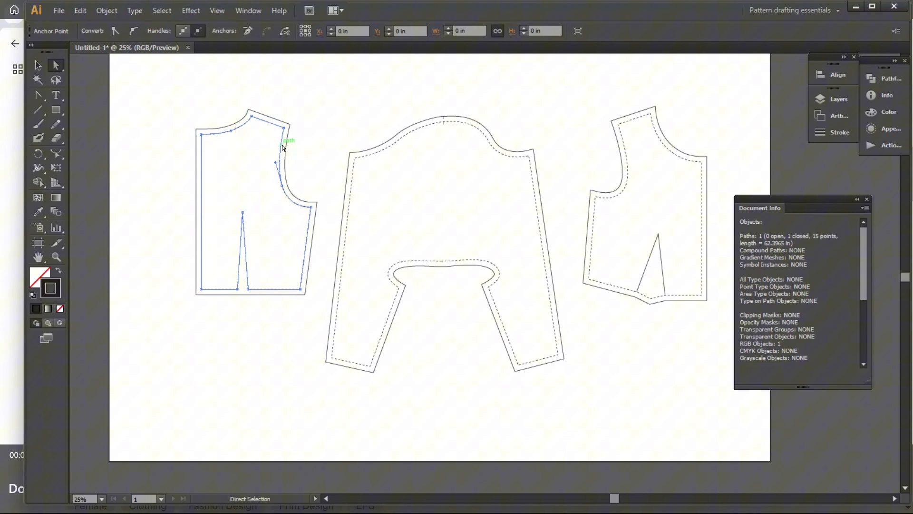
pyautogui.click(293, 198)
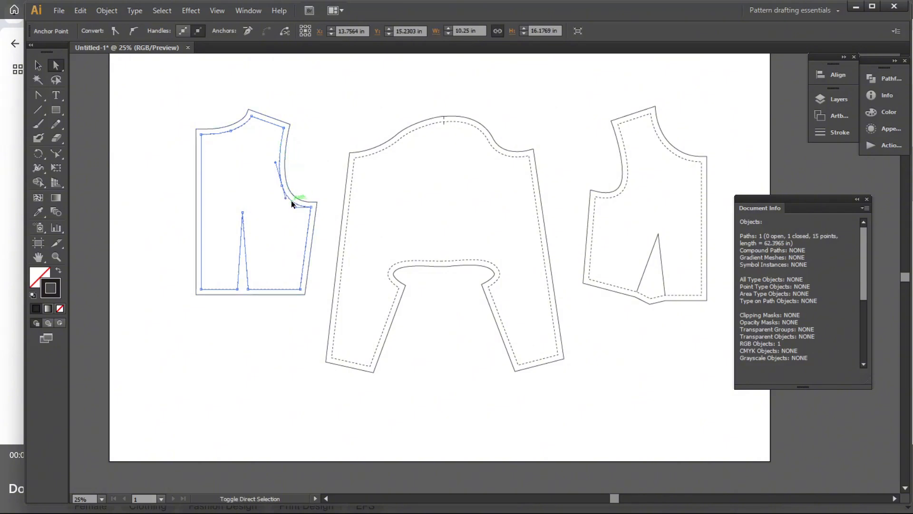
pyautogui.keyDown('shift'); pyautogui.click(611, 192); pyautogui.keyUp('shift')
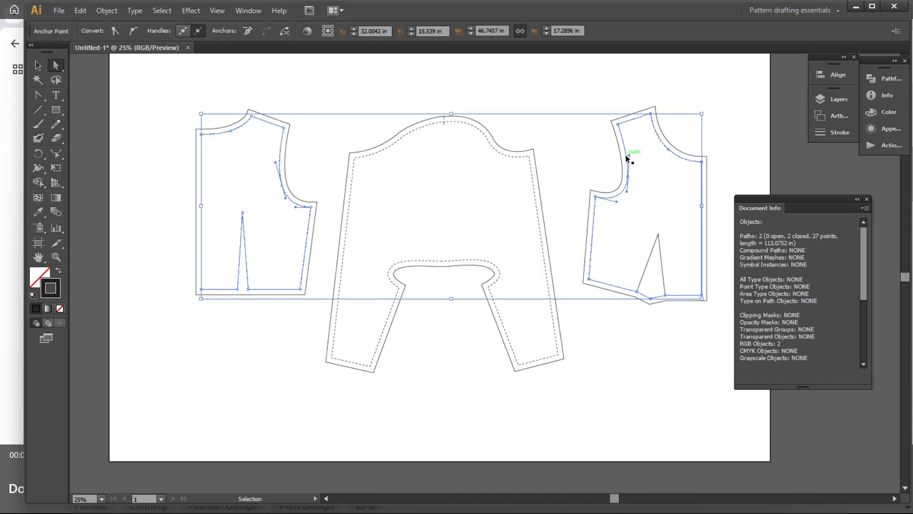
pyautogui.hotkey('ctrl', 'v')
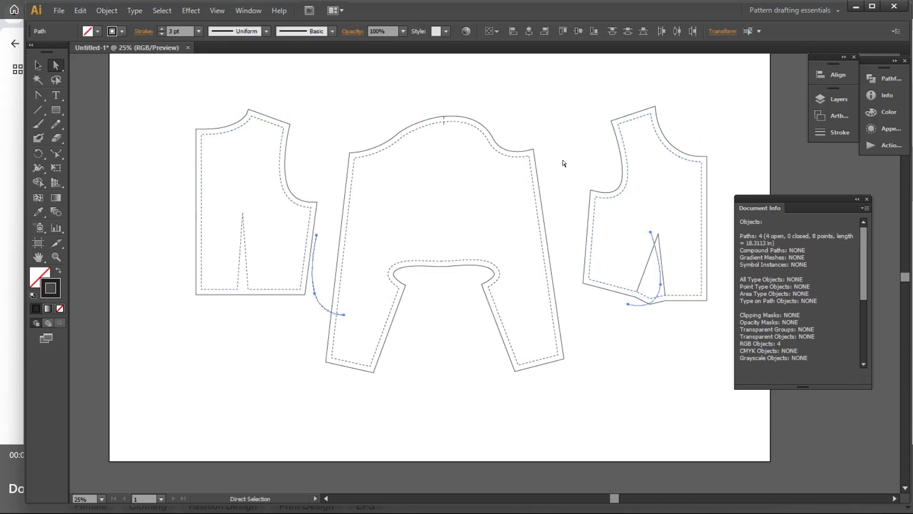
pyautogui.press('v')
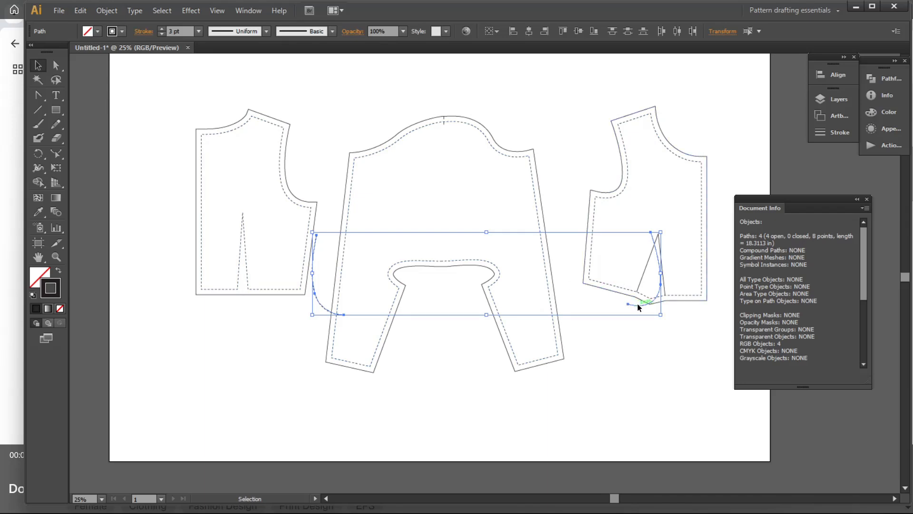
pyautogui.moveTo(641, 306); pyautogui.dragTo(611, 416)
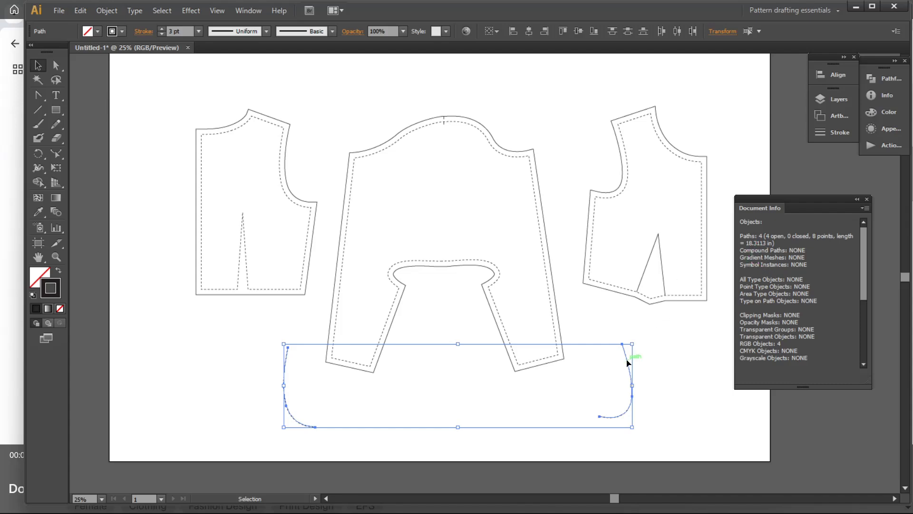
pyautogui.moveTo(628, 367); pyautogui.dragTo(623, 381)
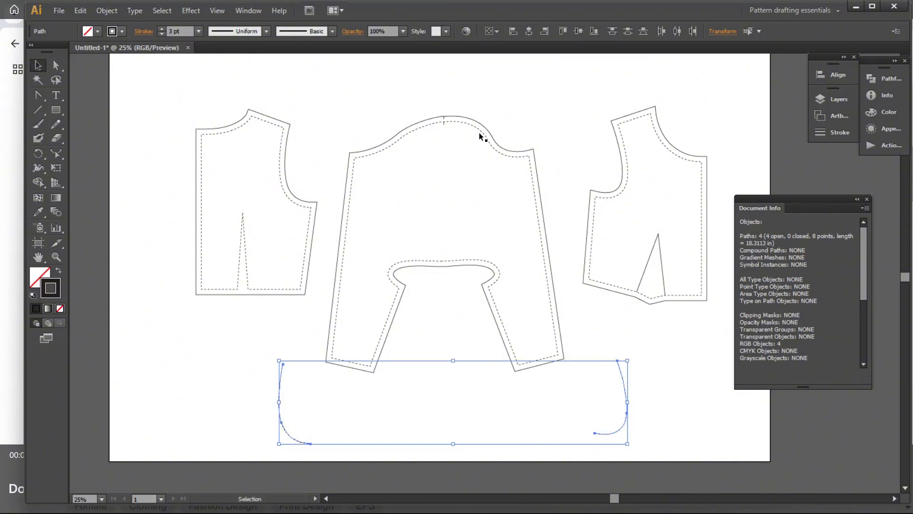
pyautogui.click(487, 121)
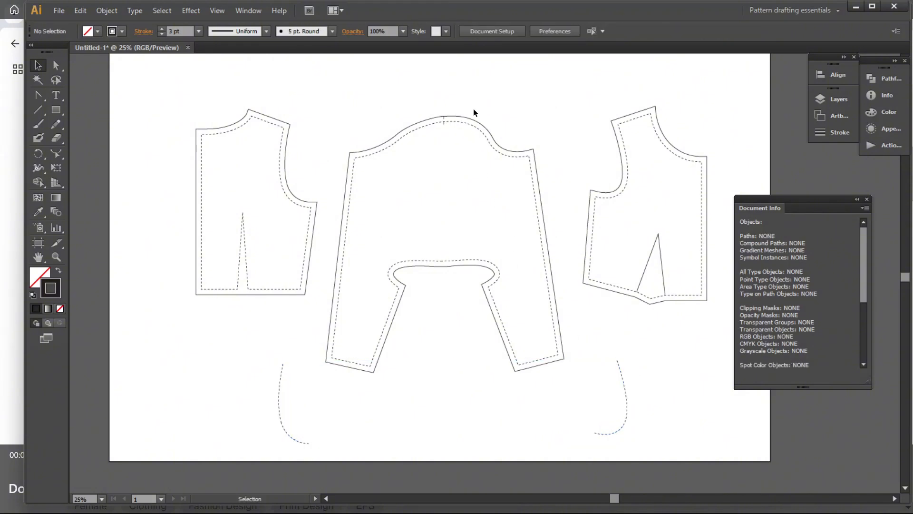
pyautogui.click(54, 66)
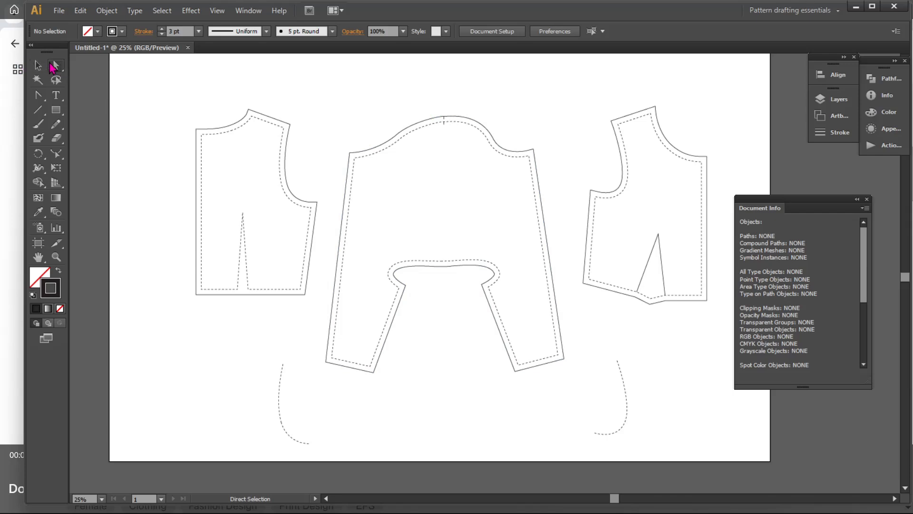
pyautogui.click(377, 153)
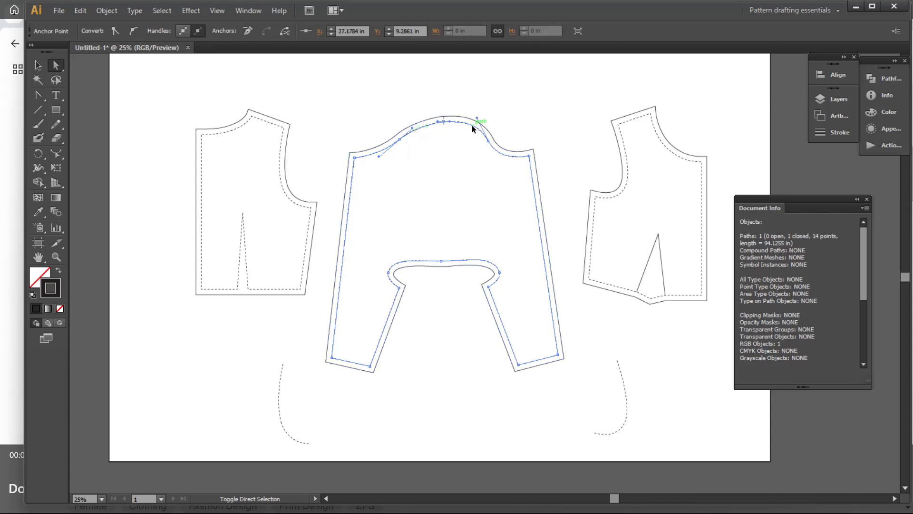
pyautogui.keyDown('shift'); pyautogui.click(512, 151); pyautogui.keyUp('shift')
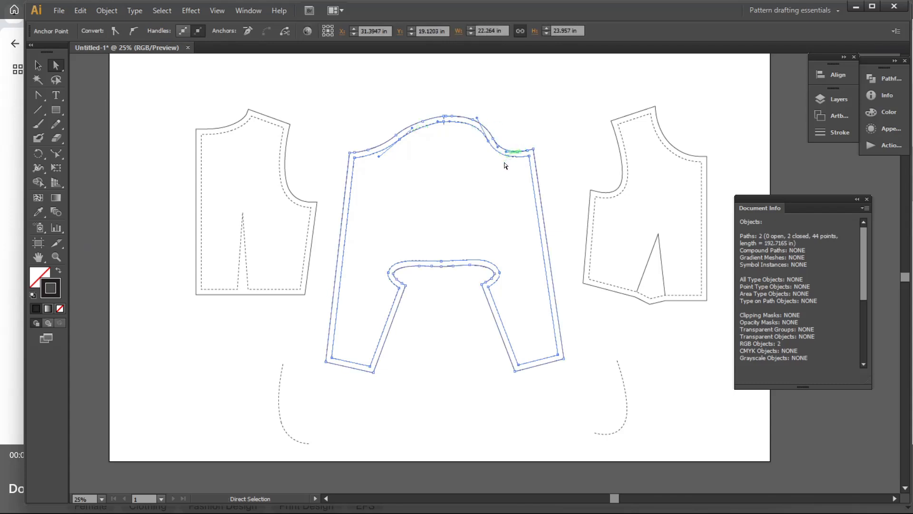
pyautogui.click(504, 168)
# Step: Duplicate the sleeve cap segments of the dashed stitch line above the sleeve and compare their path length with the copied armhole curves
pyautogui.click(491, 153)
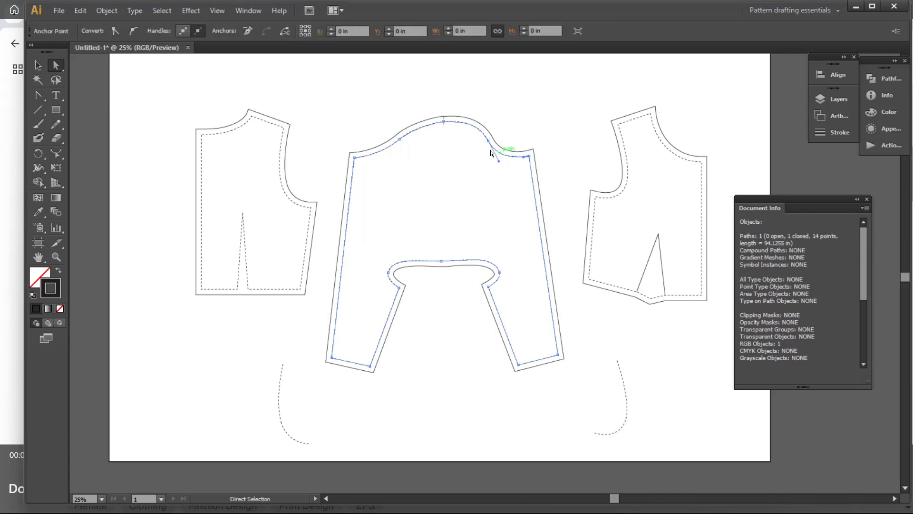
pyautogui.keyDown('shift'); pyautogui.click(439, 124); pyautogui.keyUp('shift')
pyautogui.keyDown('shift'); pyautogui.click(369, 156); pyautogui.keyUp('shift')
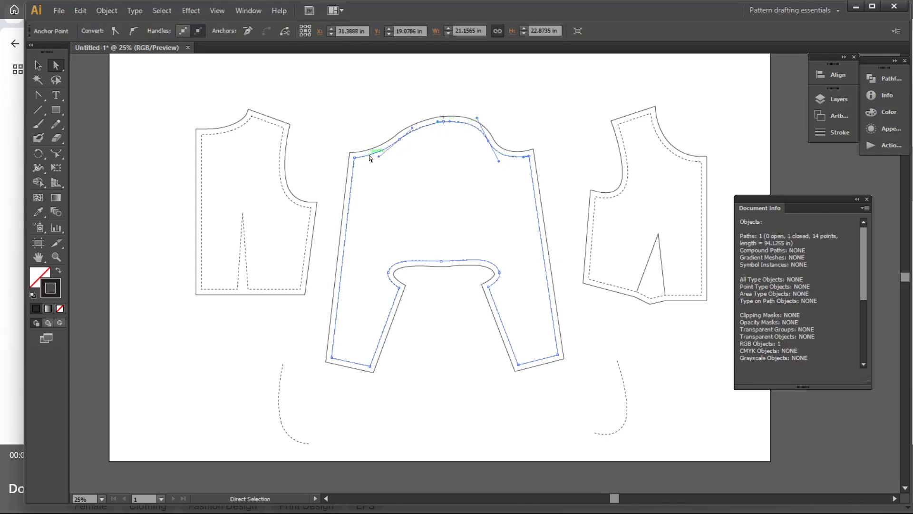
pyautogui.hotkey('ctrl', 'c')
pyautogui.hotkey('ctrl', 'v')
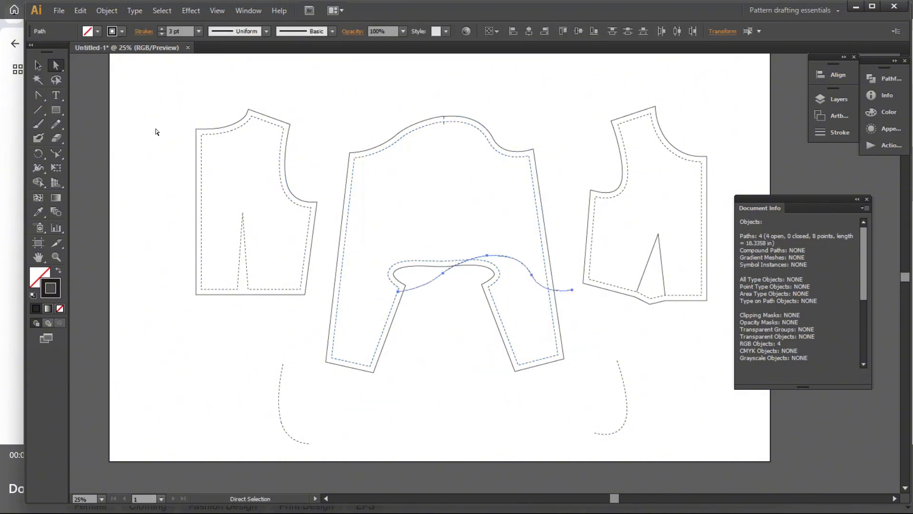
pyautogui.click(38, 66)
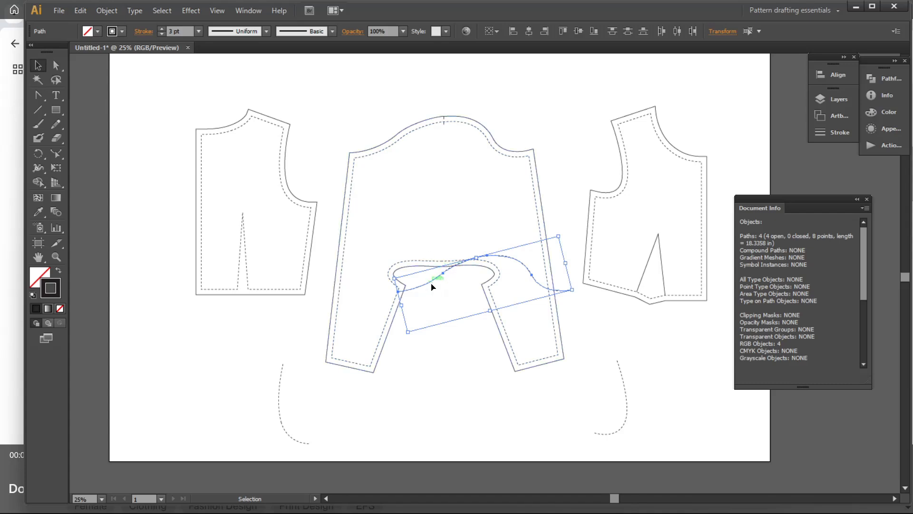
pyautogui.moveTo(421, 263); pyautogui.dragTo(388, 85)
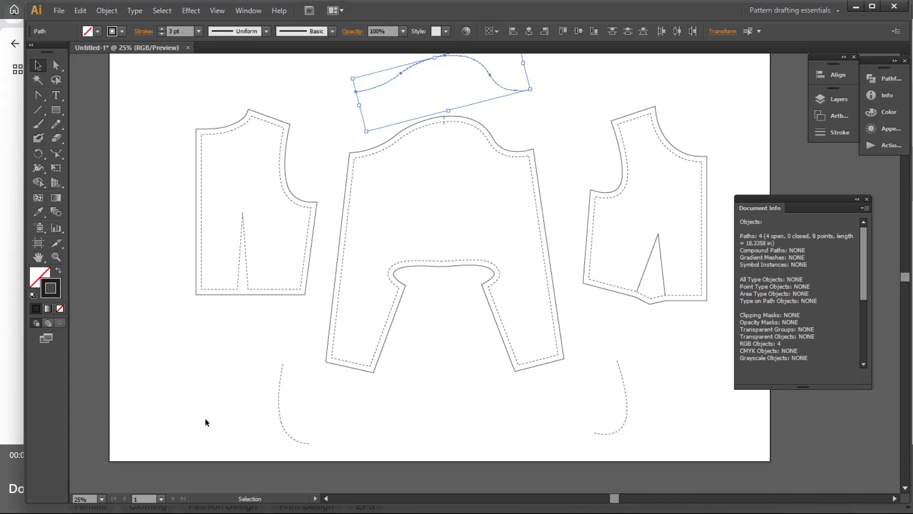
pyautogui.moveTo(248, 398); pyautogui.dragTo(672, 465)
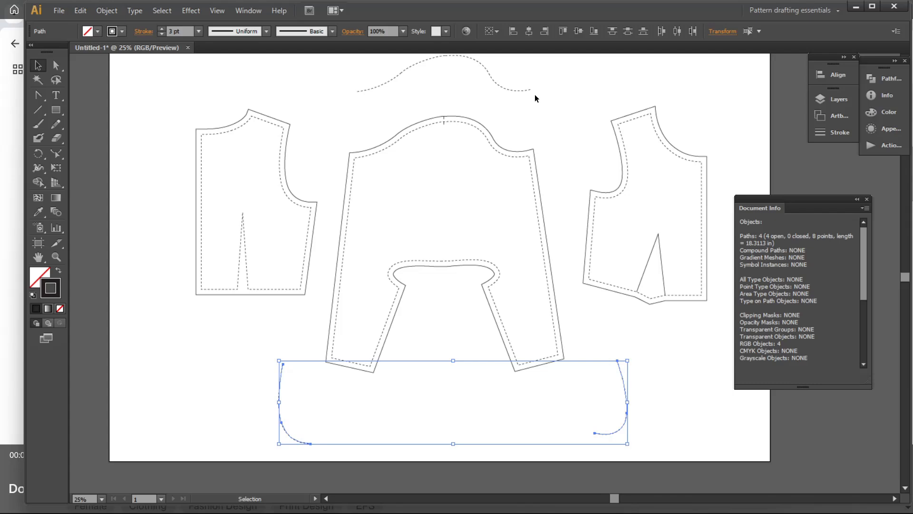
# Step: Delete the copied sleeve cap above the sleeve and both copied armhole curves below the pattern pieces
pyautogui.press('space')
pyautogui.moveTo(519, 101)
pyautogui.mouseDown()
pyautogui.moveTo(514, 91)
pyautogui.moveTo(514, 116)
pyautogui.mouseUp()
pyautogui.moveTo(323, 77); pyautogui.dragTo(539, 121)
pyautogui.press('Delete')
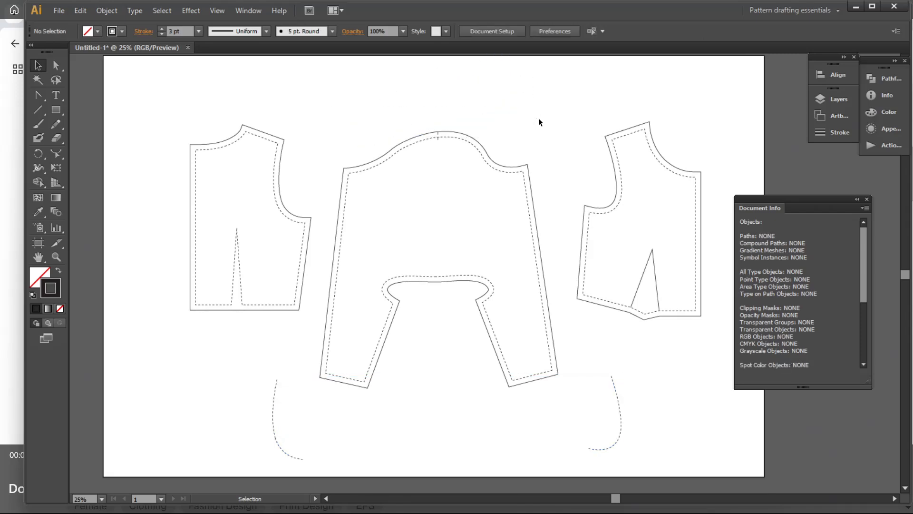
pyautogui.moveTo(235, 404); pyautogui.dragTo(681, 463)
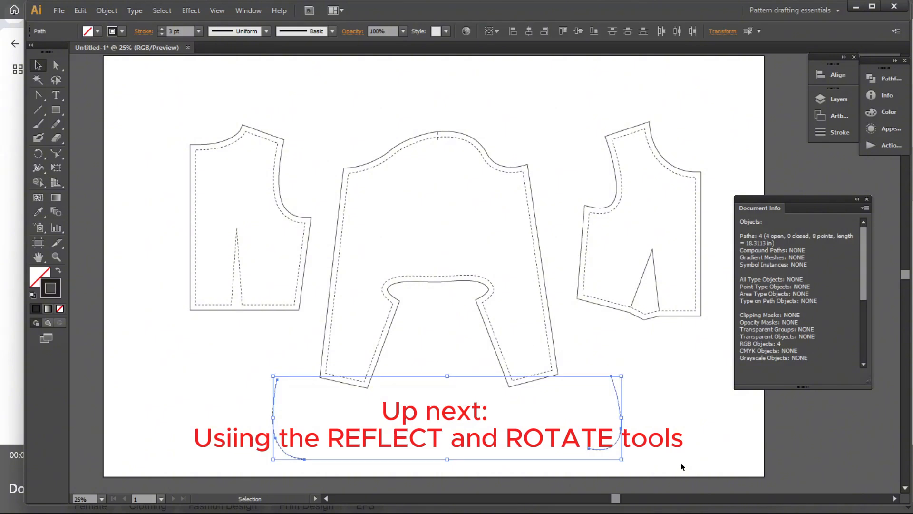
pyautogui.press('Delete')
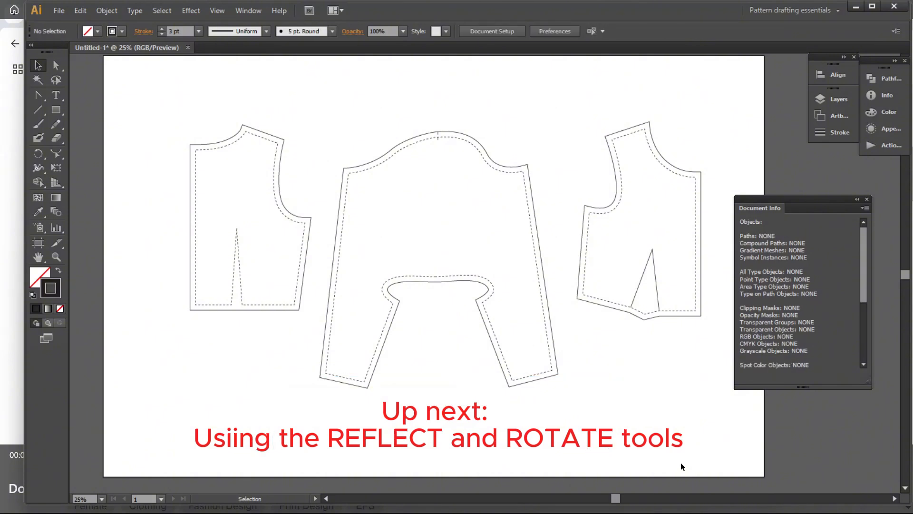